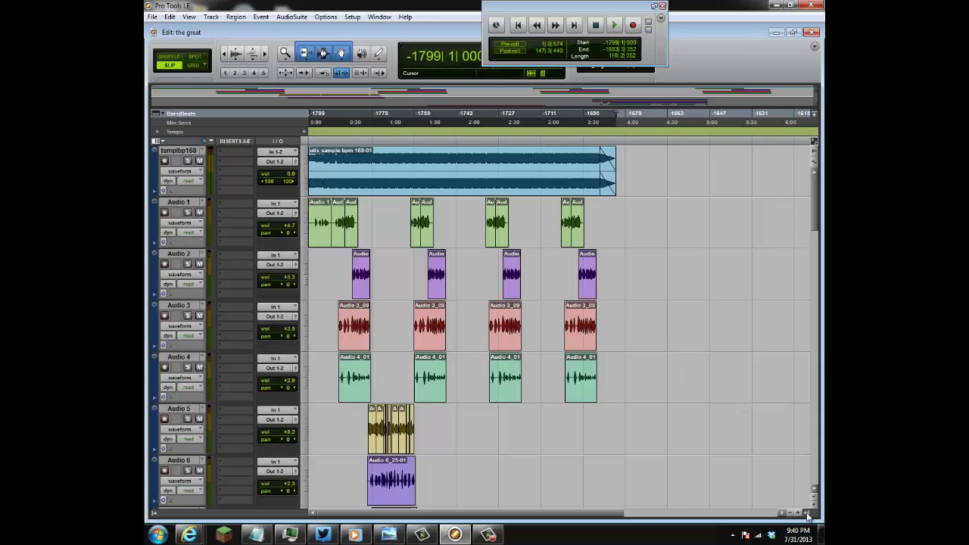
# Step: Show the Regions list and select all unused regions in the session
pyautogui.click(807, 515)
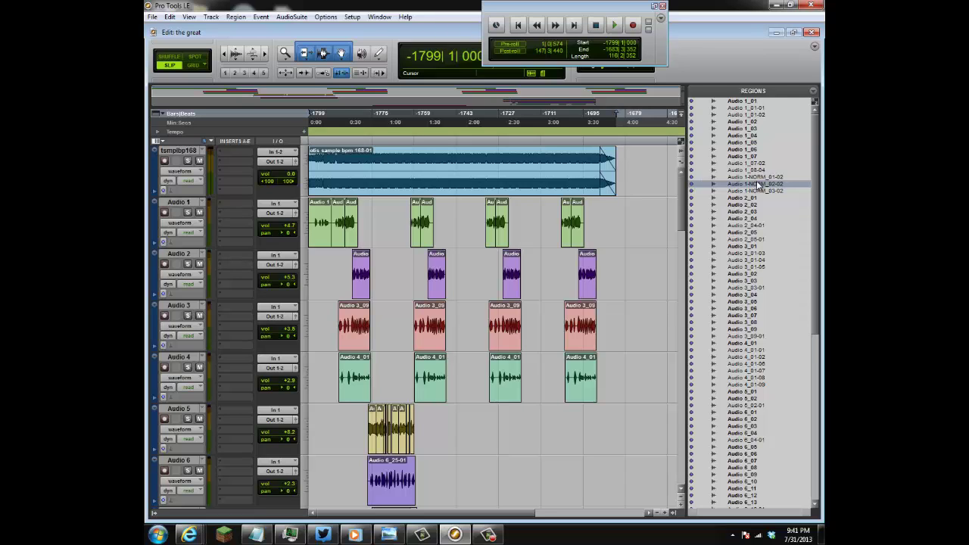
pyautogui.scroll(-5, 757, 184)
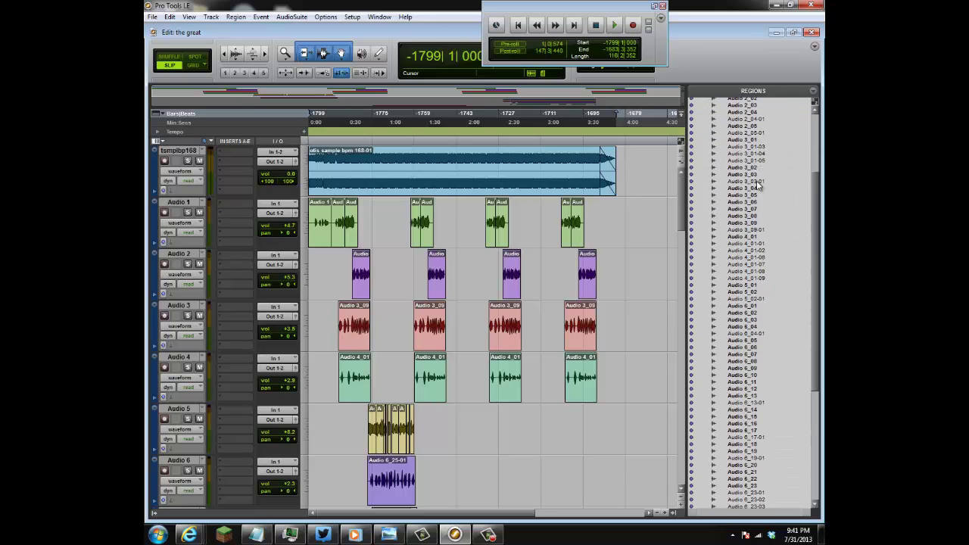
pyautogui.scroll(-5, 757, 183)
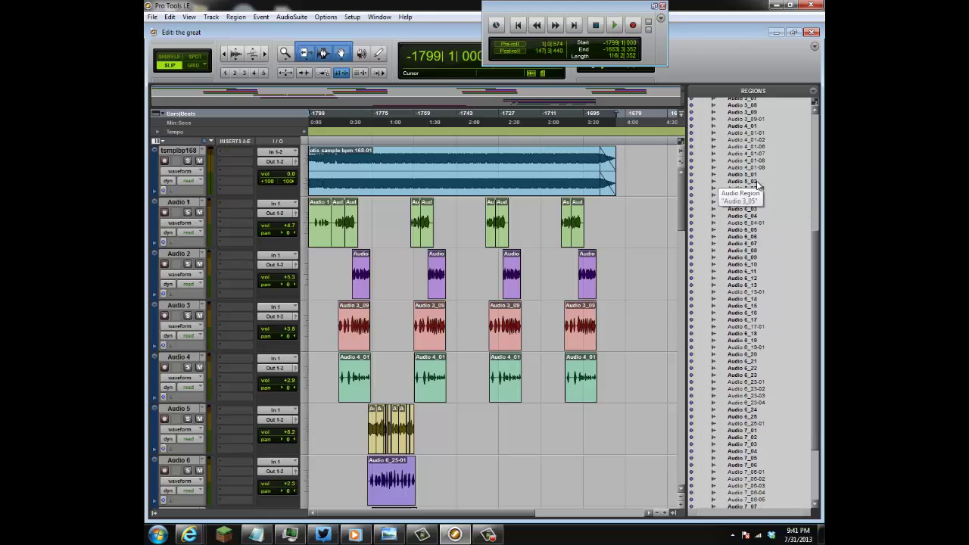
pyautogui.scroll(-4, 757, 184)
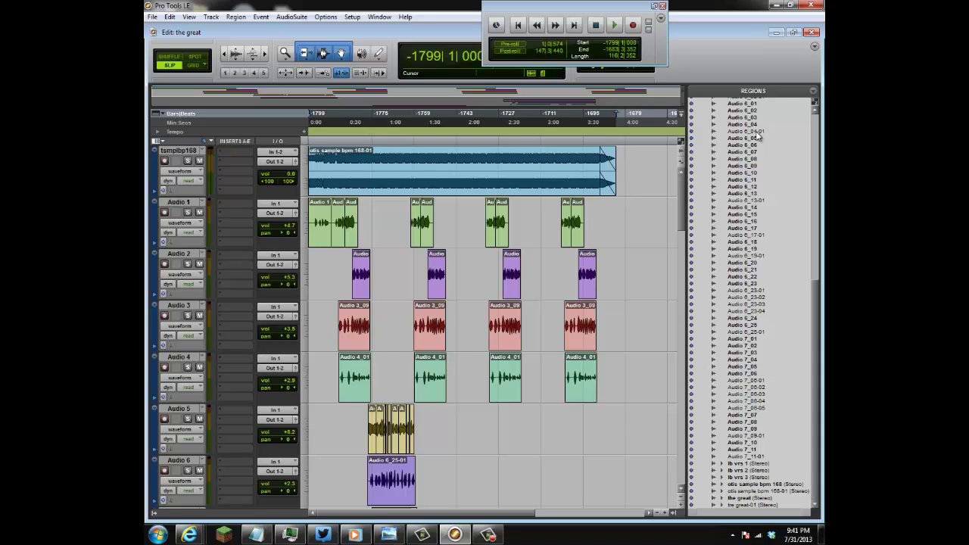
pyautogui.click(814, 92)
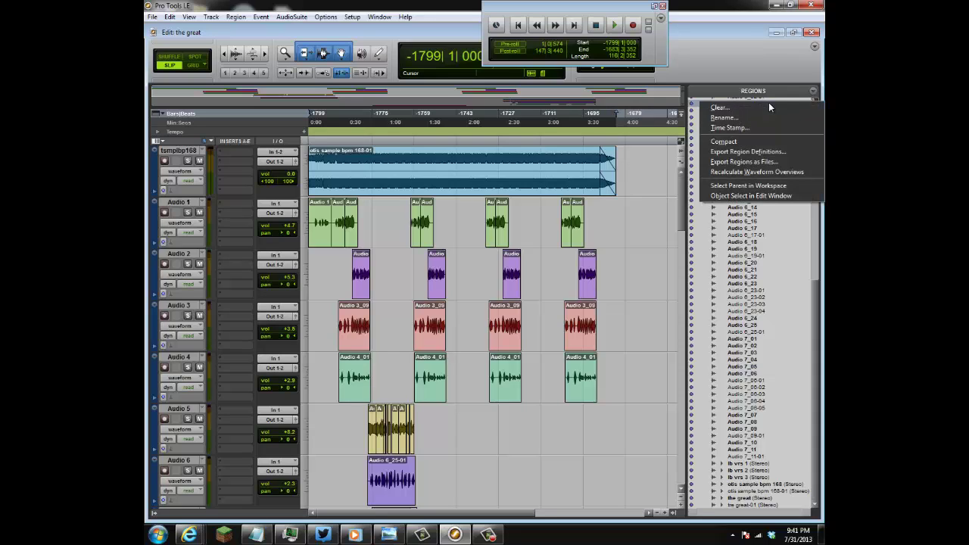
pyautogui.click(814, 89)
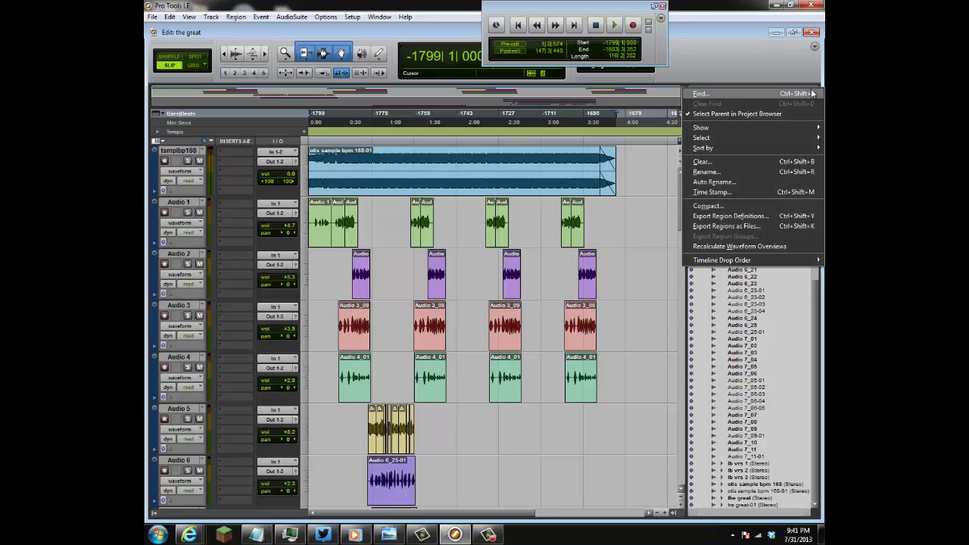
pyautogui.moveTo(729, 137)
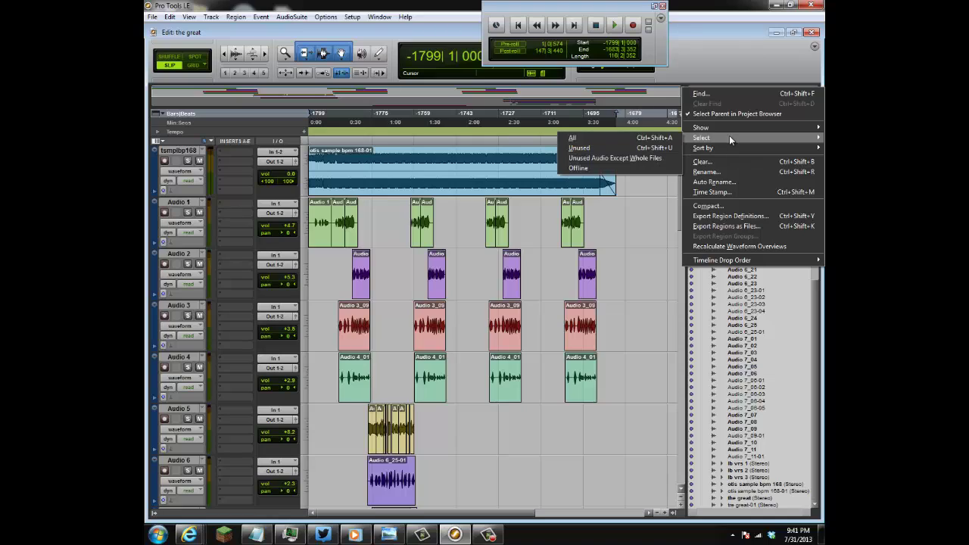
pyautogui.click(652, 147)
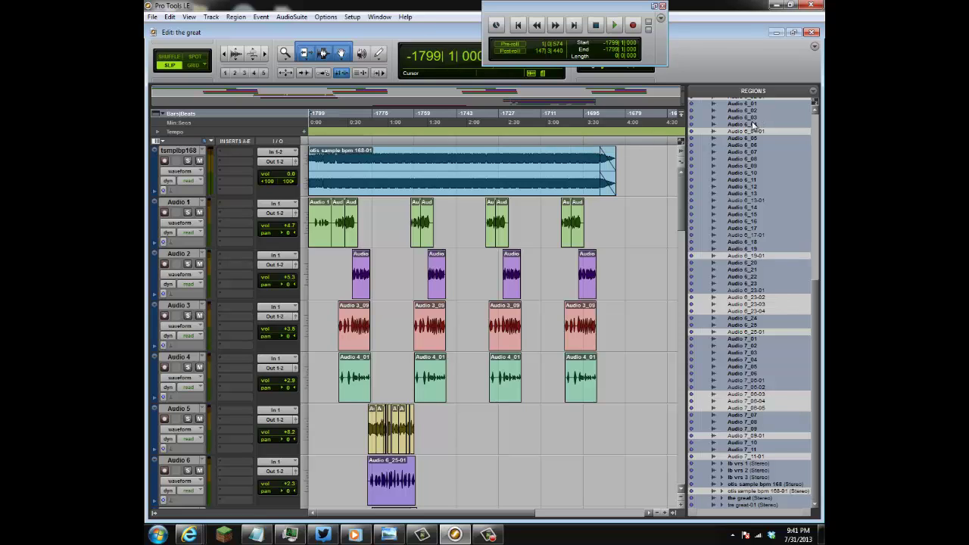
# Step: Look through the Regions list to check which regions are highlighted as unused
pyautogui.scroll(5, 753, 133)
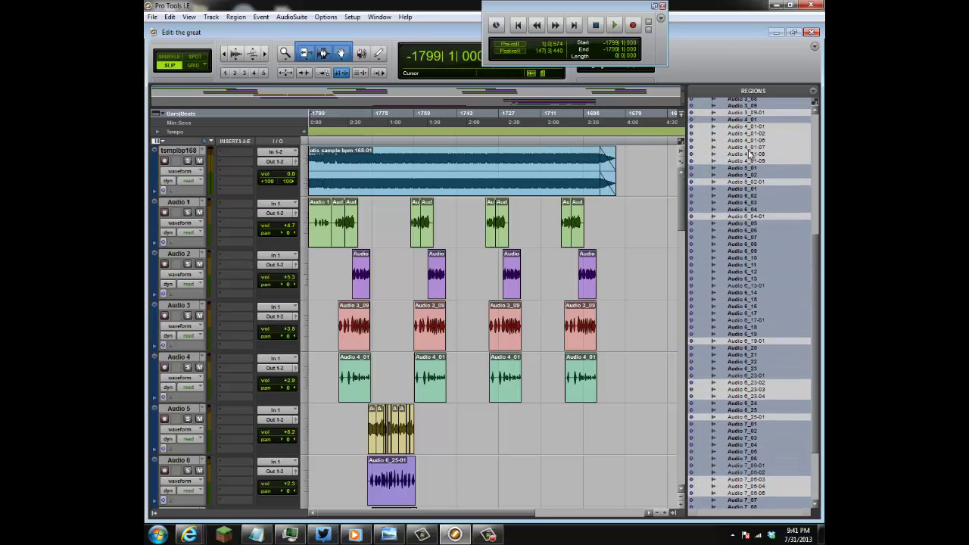
pyautogui.scroll(6, 749, 154)
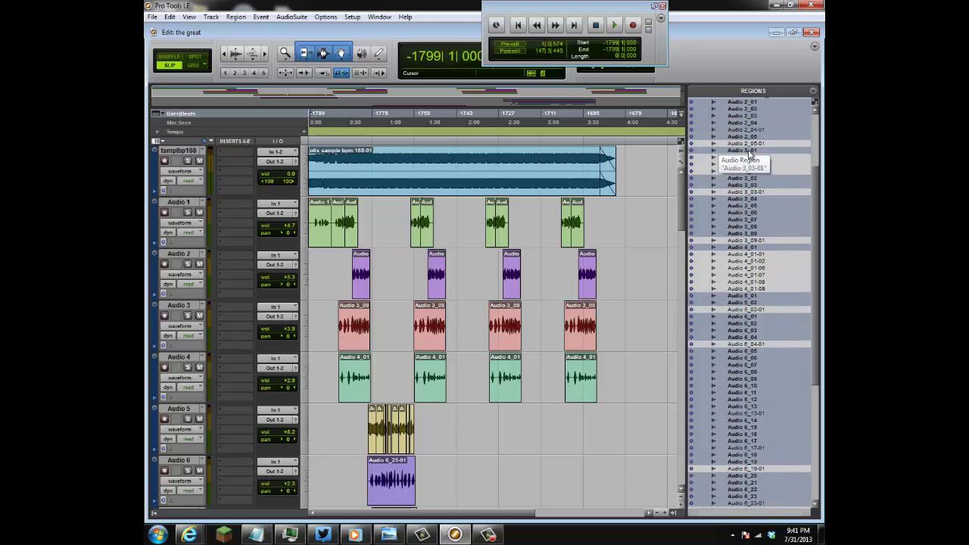
pyautogui.scroll(5, 749, 153)
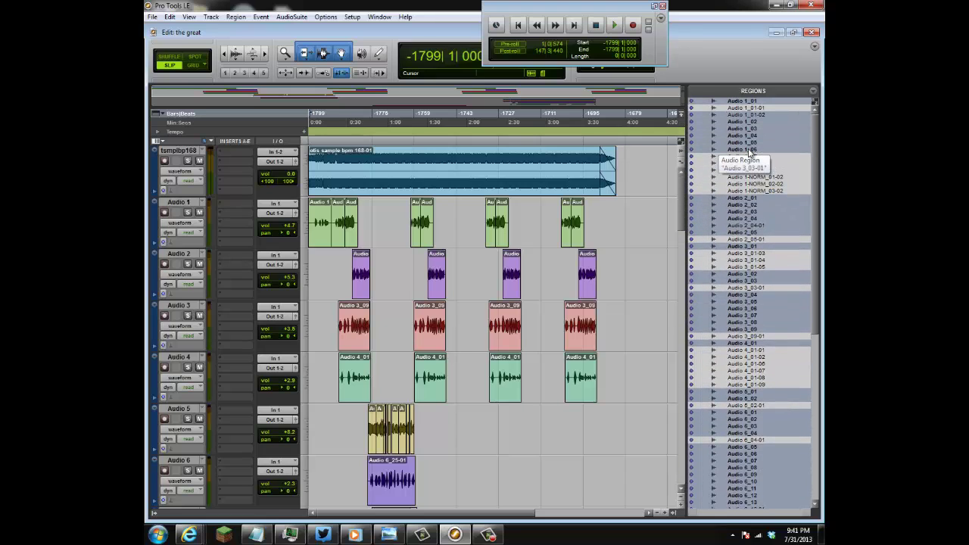
pyautogui.scroll(-7, 749, 154)
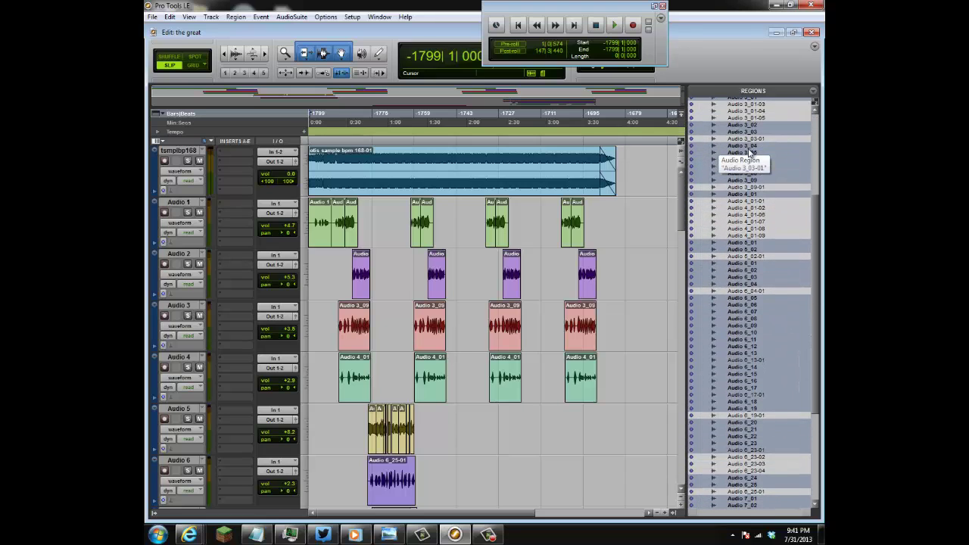
pyautogui.scroll(-5, 750, 154)
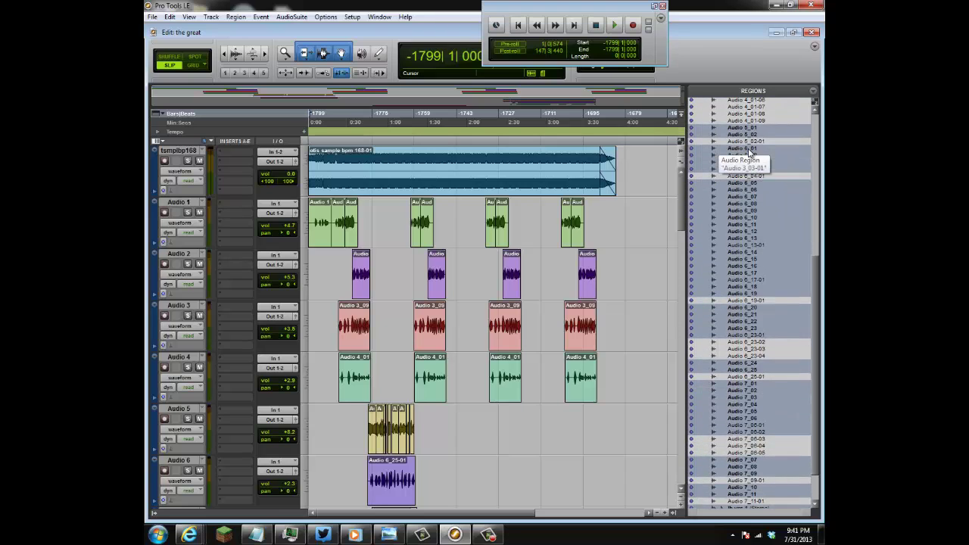
pyautogui.scroll(-2, 750, 154)
pyautogui.scroll(2, 749, 154)
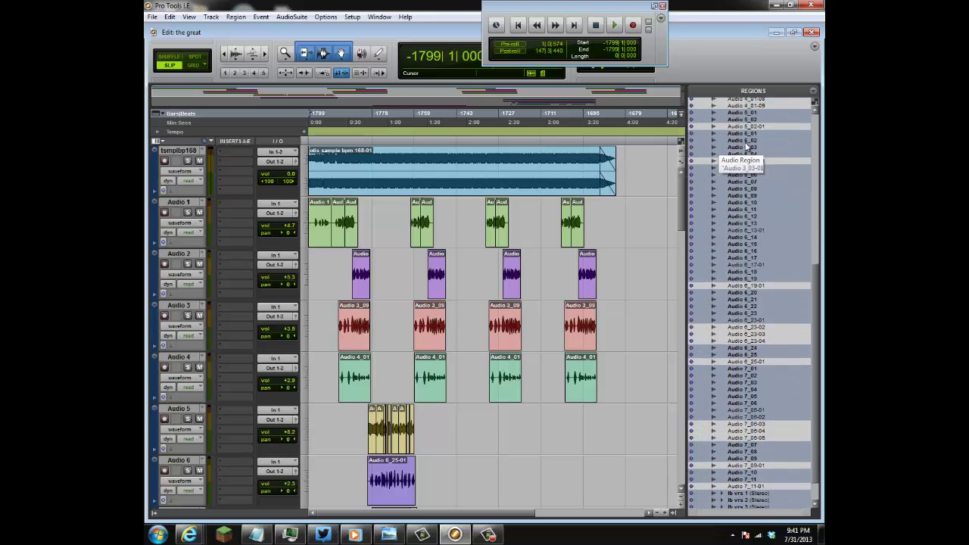
# Step: Clear the selected unused regions, permanently deleting their source files from disk and removing Audio 1_01.wav from the session, approving every file
pyautogui.rightClick(727, 187)
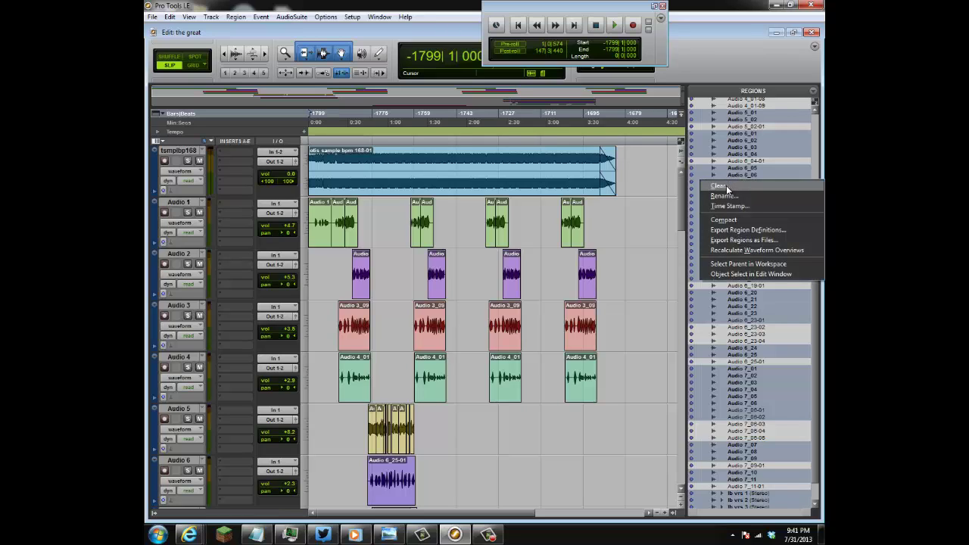
pyautogui.click(726, 186)
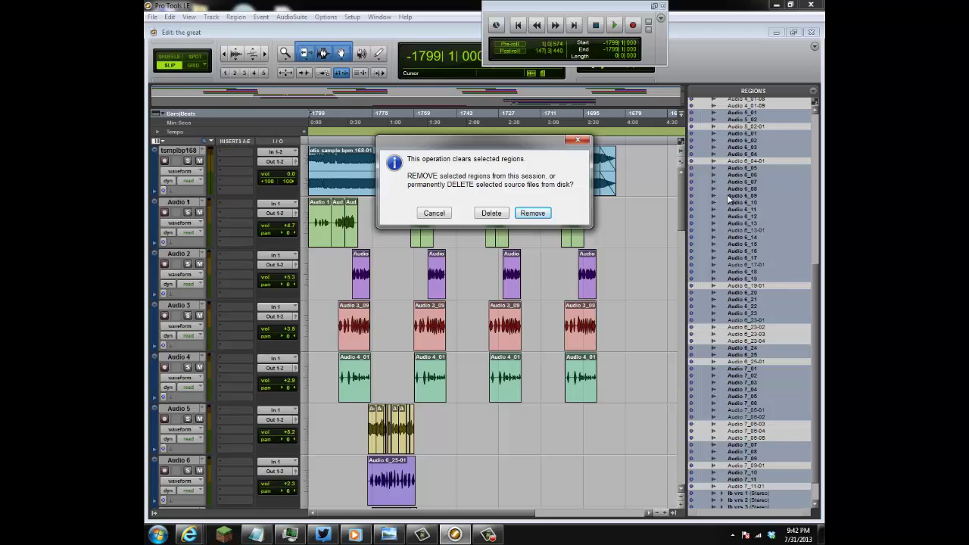
pyautogui.click(493, 214)
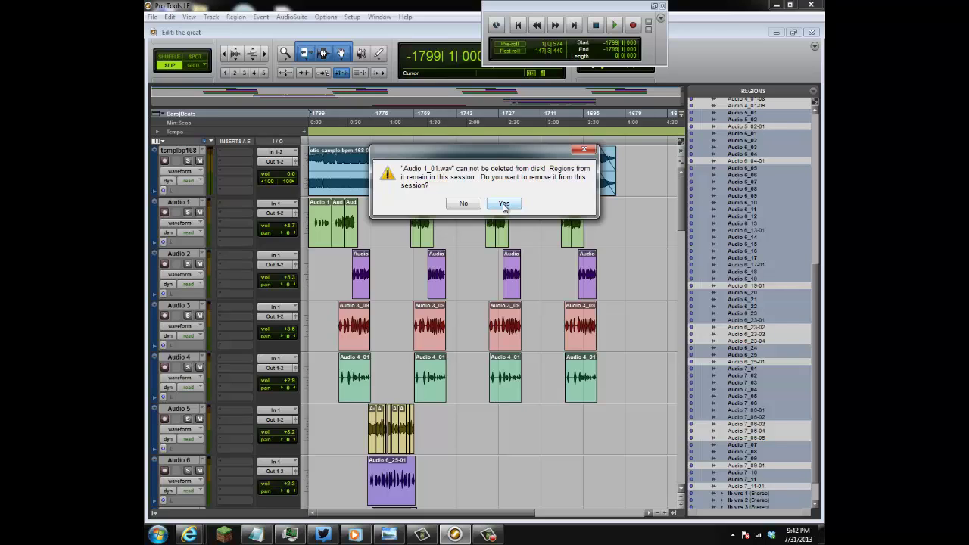
pyautogui.click(504, 204)
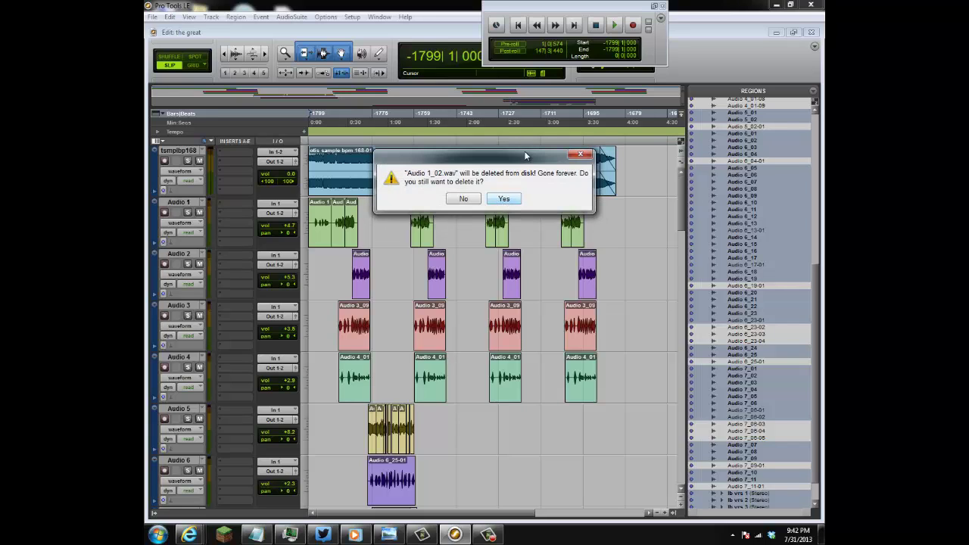
pyautogui.click(501, 205)
pyautogui.click(503, 203)
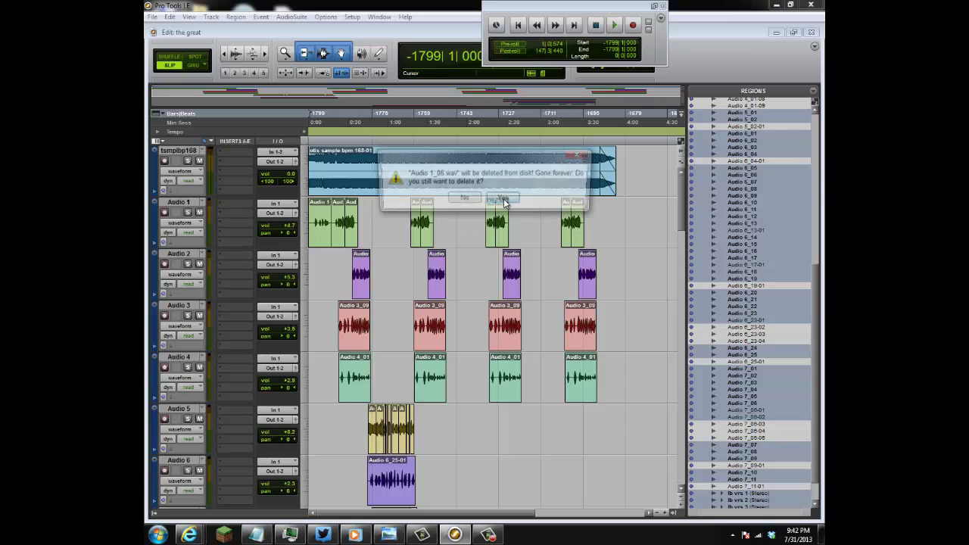
pyautogui.click(503, 203)
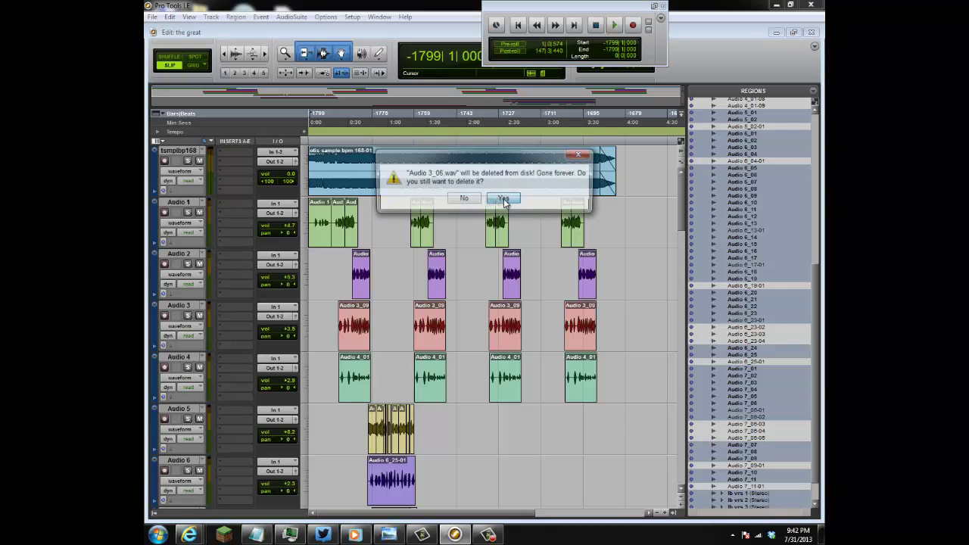
pyautogui.click(503, 202)
pyautogui.click(504, 203)
pyautogui.click(504, 203)
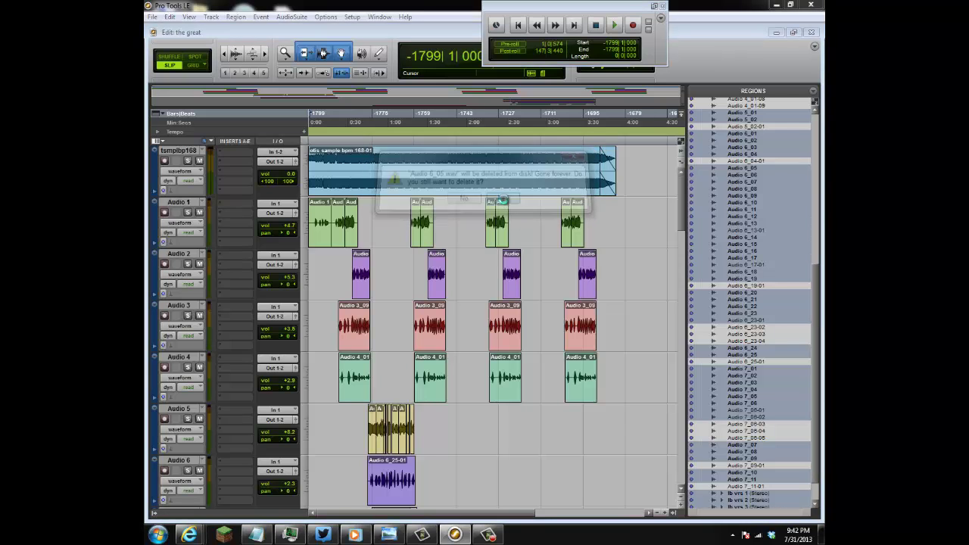
pyautogui.click(503, 203)
pyautogui.click(504, 203)
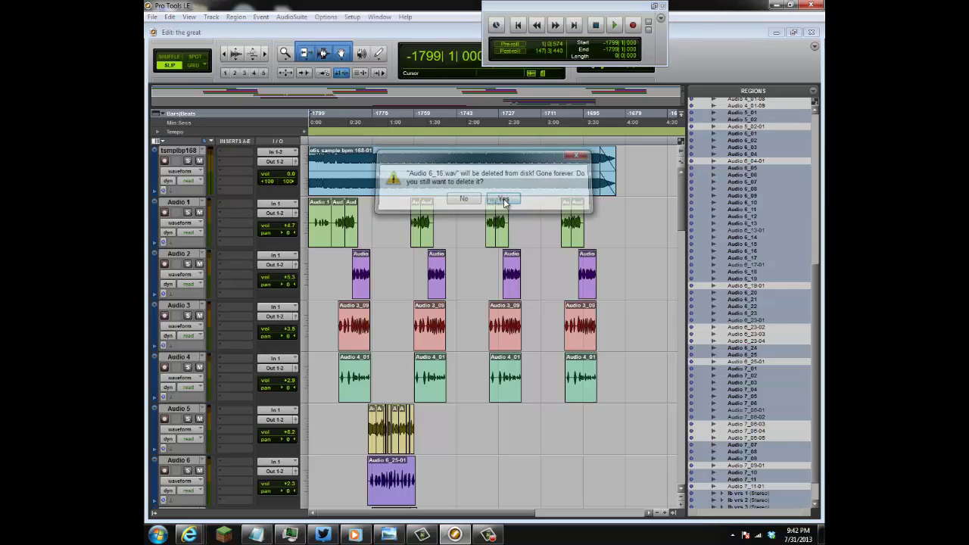
pyautogui.click(504, 201)
pyautogui.click(505, 199)
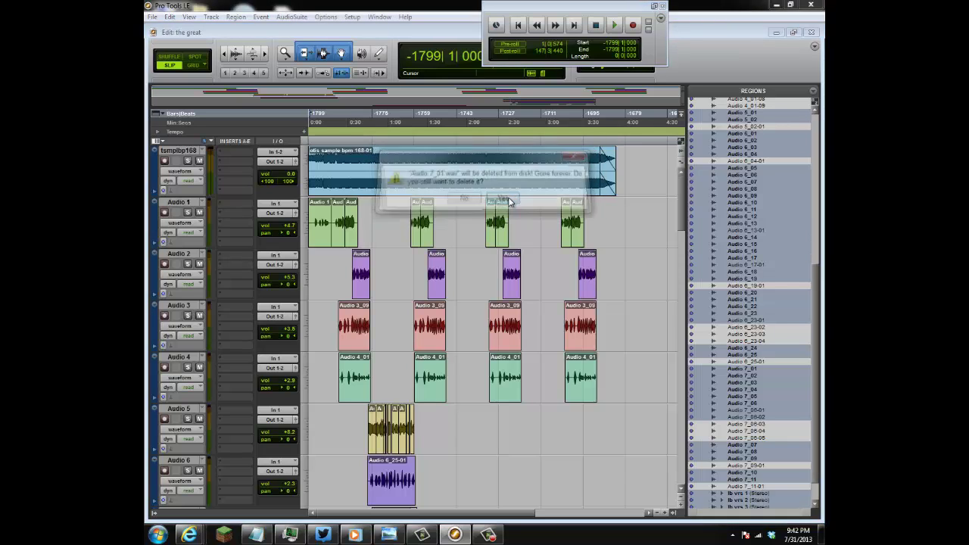
pyautogui.click(507, 199)
pyautogui.click(511, 201)
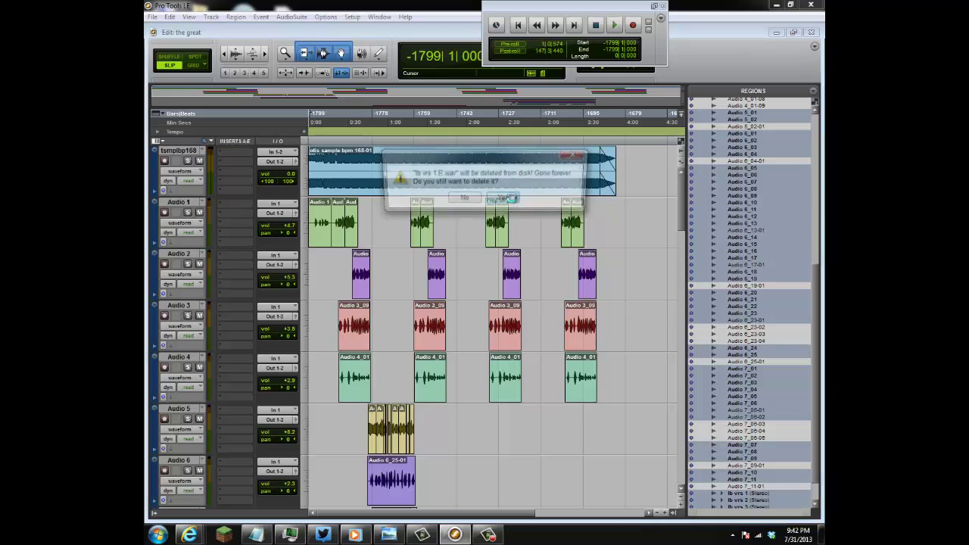
pyautogui.click(512, 201)
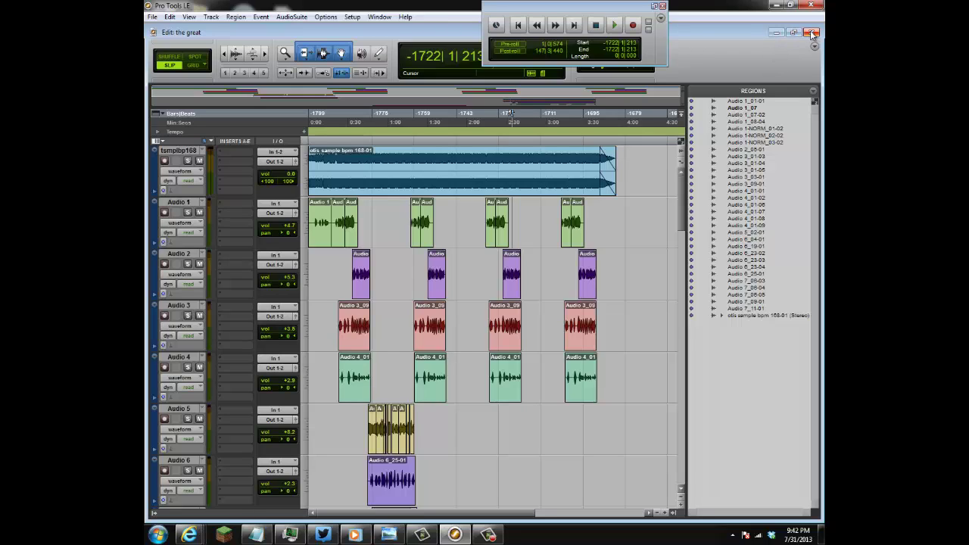
# Step: Save the cleaned-up session and close both the session and Pro Tools
pyautogui.click(152, 16)
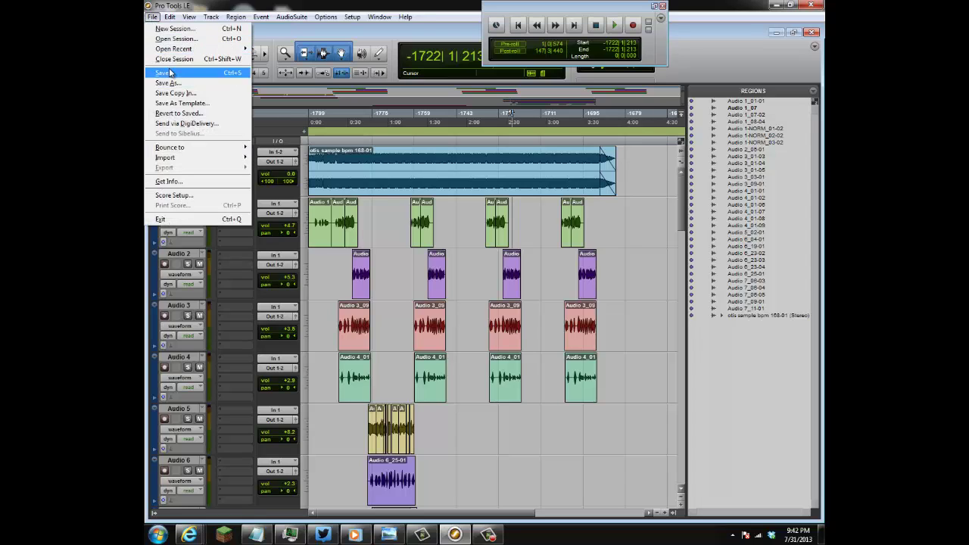
pyautogui.click(169, 73)
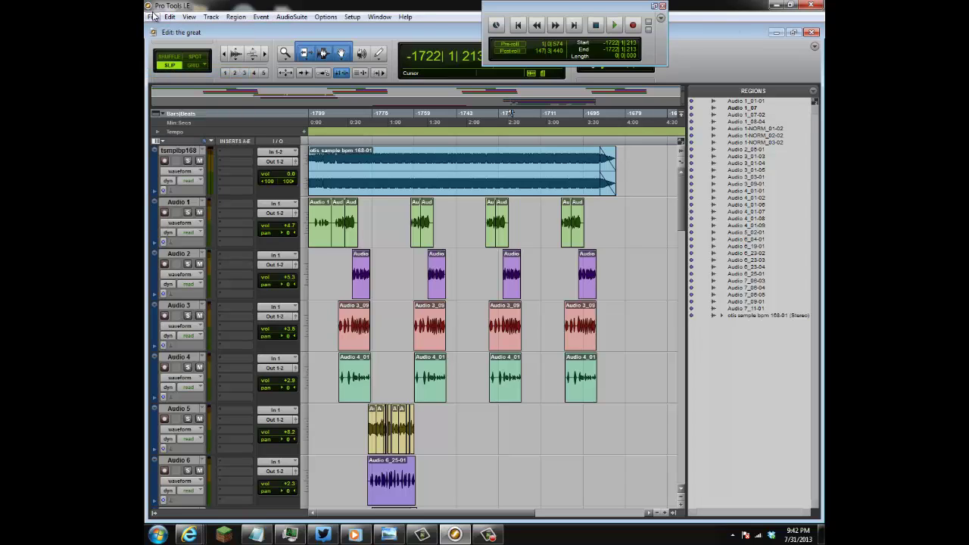
pyautogui.click(153, 16)
pyautogui.click(171, 62)
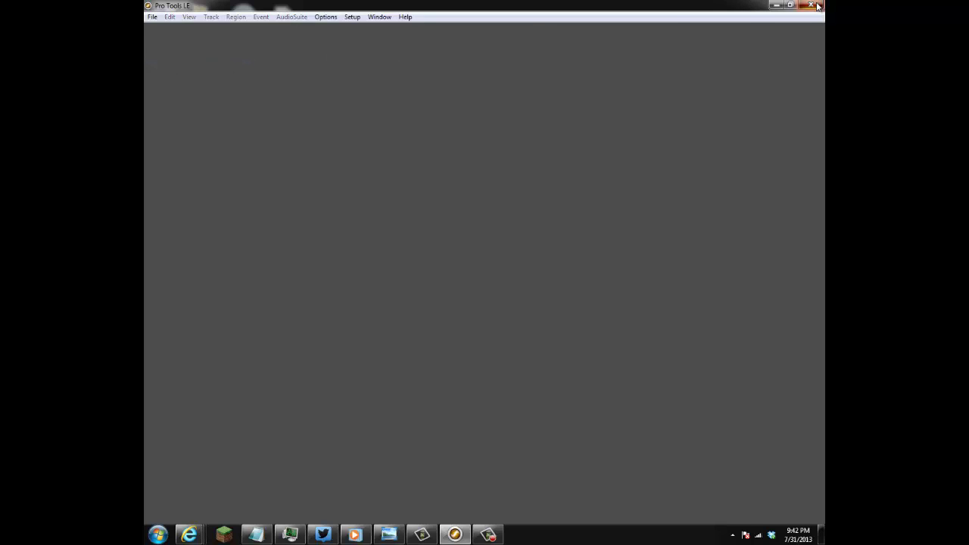
pyautogui.click(811, 6)
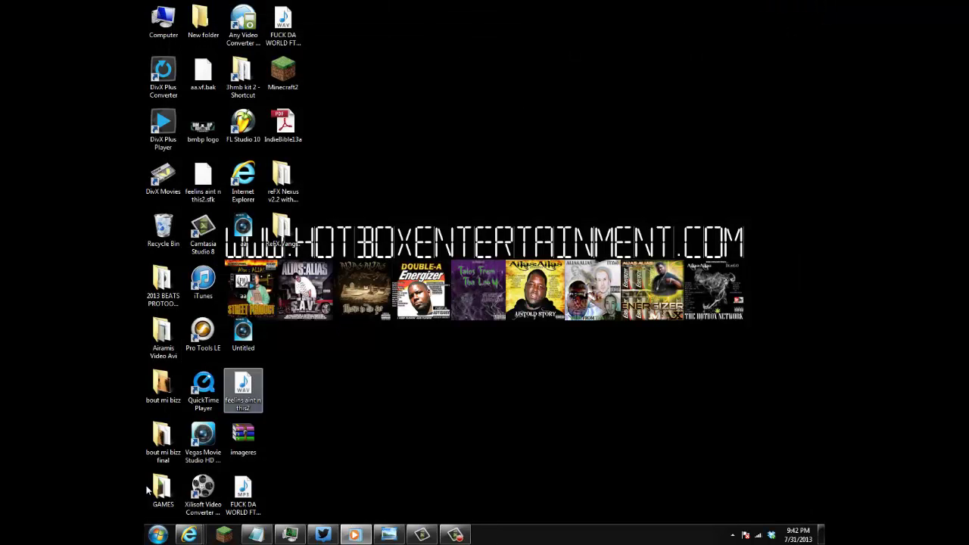
# Step: In Windows Explorer, open Music > PRO TOOLS 2013 > alias new album and select the session folder "the great"
pyautogui.click(158, 535)
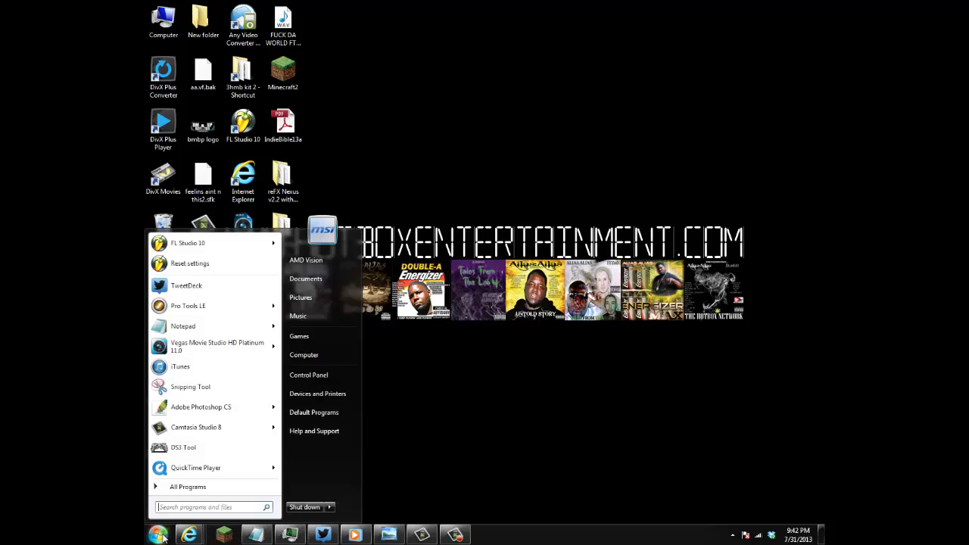
pyautogui.click(320, 354)
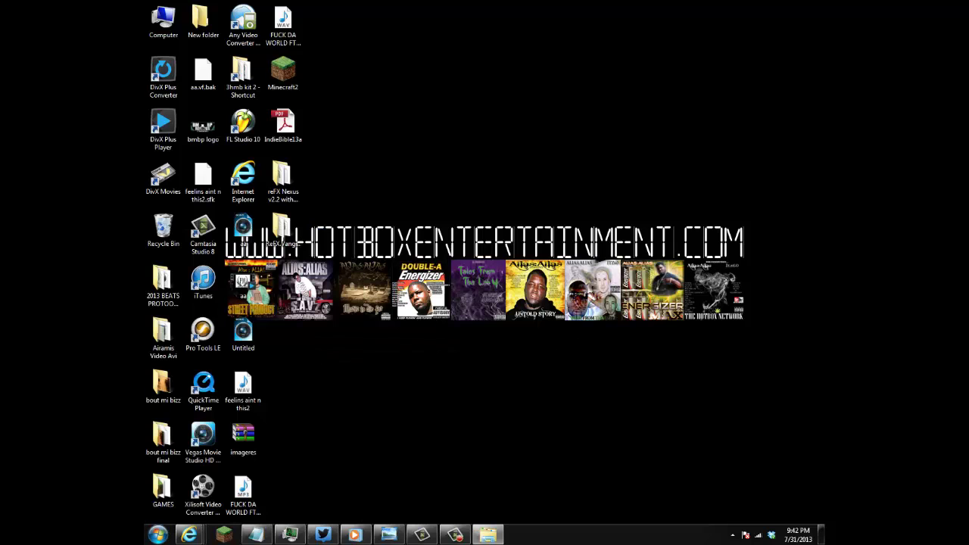
pyautogui.moveTo(528, 87); pyautogui.dragTo(269, 50)
pyautogui.click(234, 269)
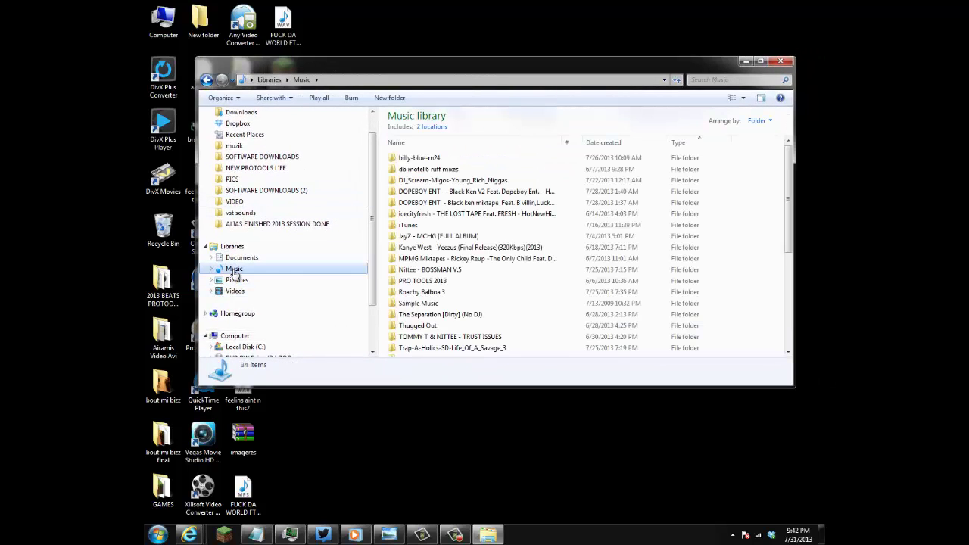
pyautogui.doubleClick(422, 280)
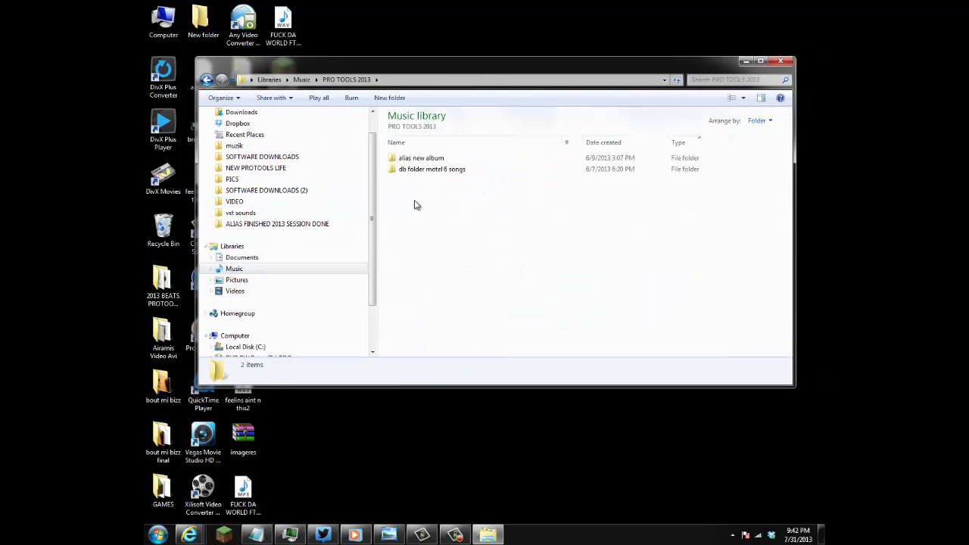
pyautogui.doubleClick(408, 162)
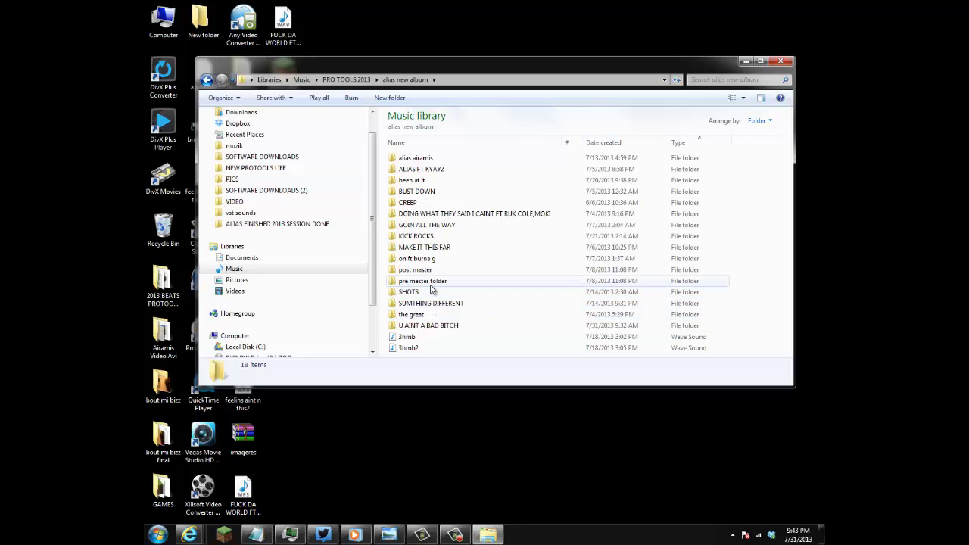
pyautogui.click(430, 317)
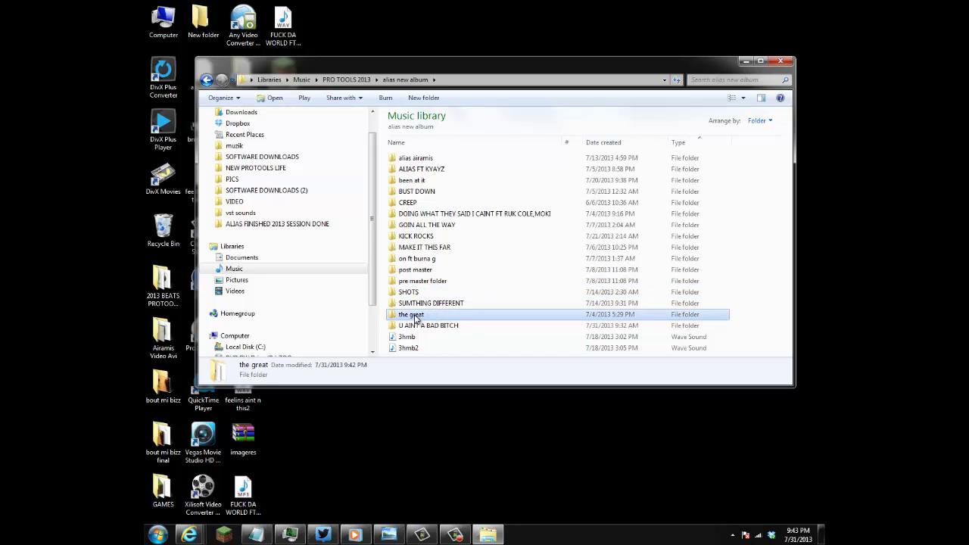
# Step: Open the session folder "the great", look over its files and archives, inspect the nested "lb 3hmb" session folder, and return to "alias new album"
pyautogui.doubleClick(415, 318)
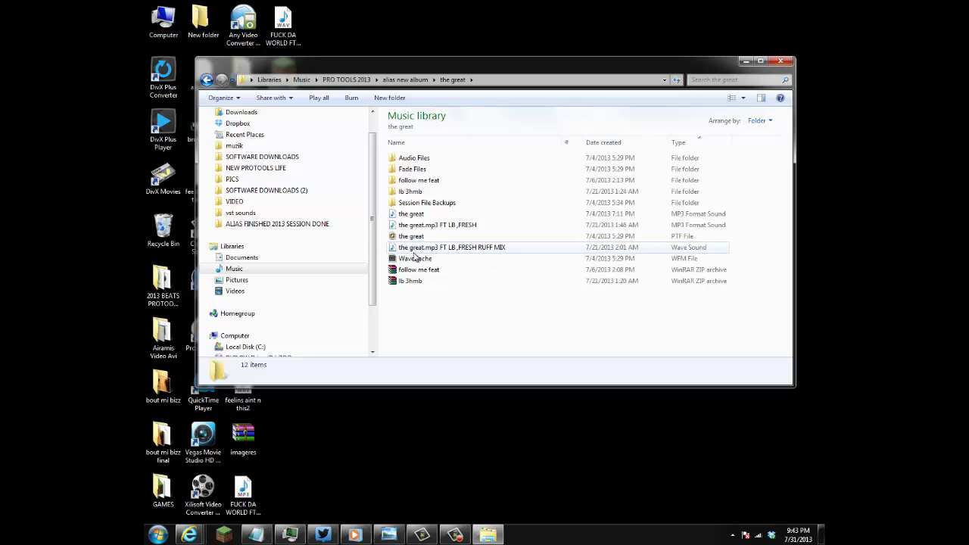
pyautogui.moveTo(409, 218)
pyautogui.moveTo(407, 254)
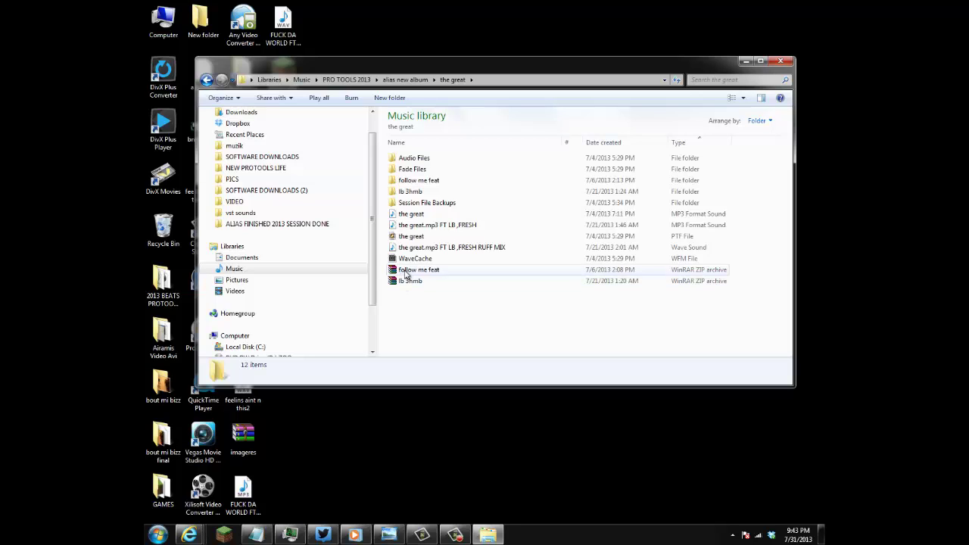
pyautogui.moveTo(405, 276)
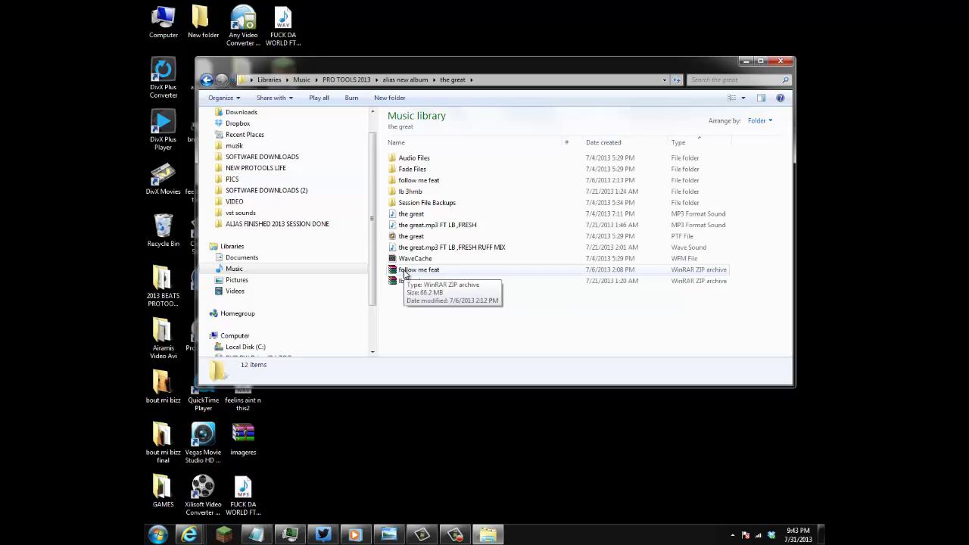
pyautogui.doubleClick(411, 191)
pyautogui.doubleClick(407, 158)
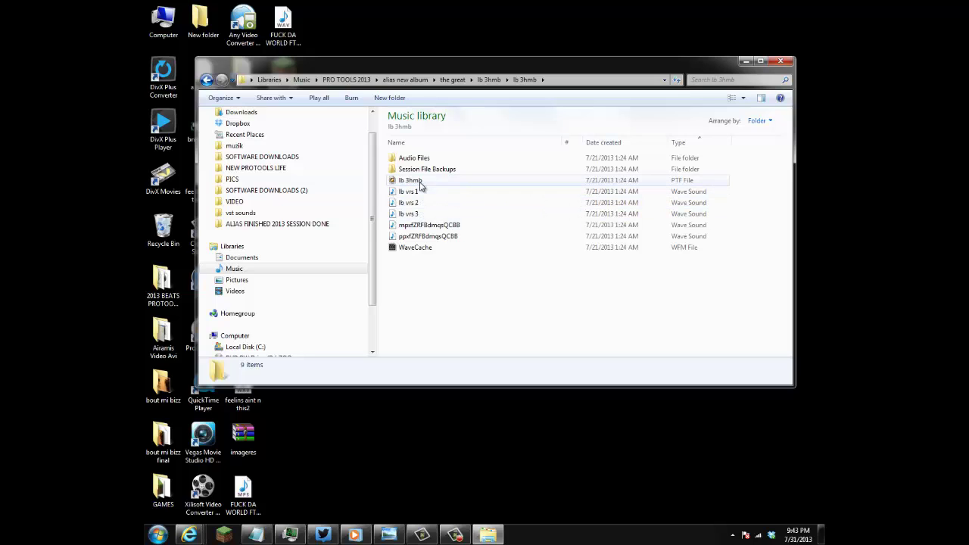
pyautogui.click(405, 80)
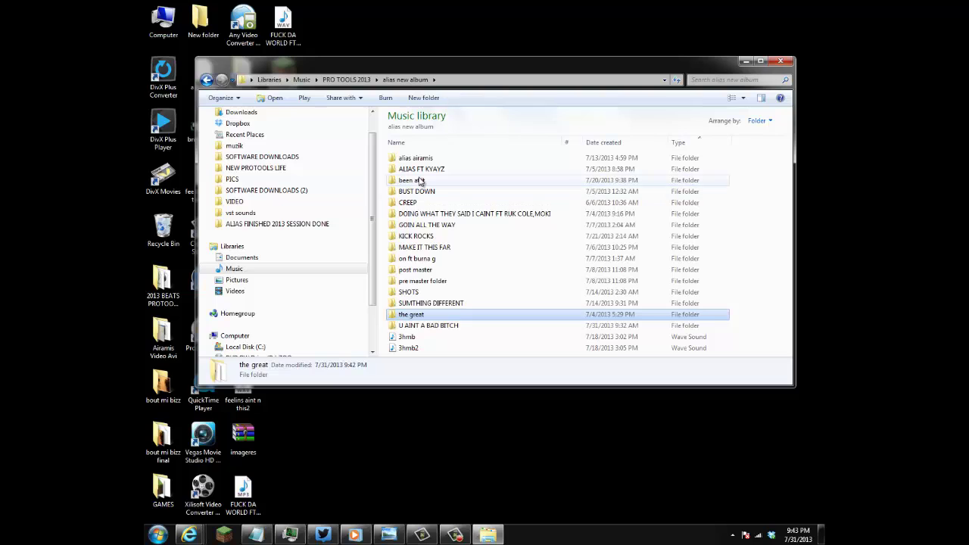
# Step: Reopen "the great", check the contents of its nested "follow me feat" folder, and return to "the great"
pyautogui.doubleClick(415, 314)
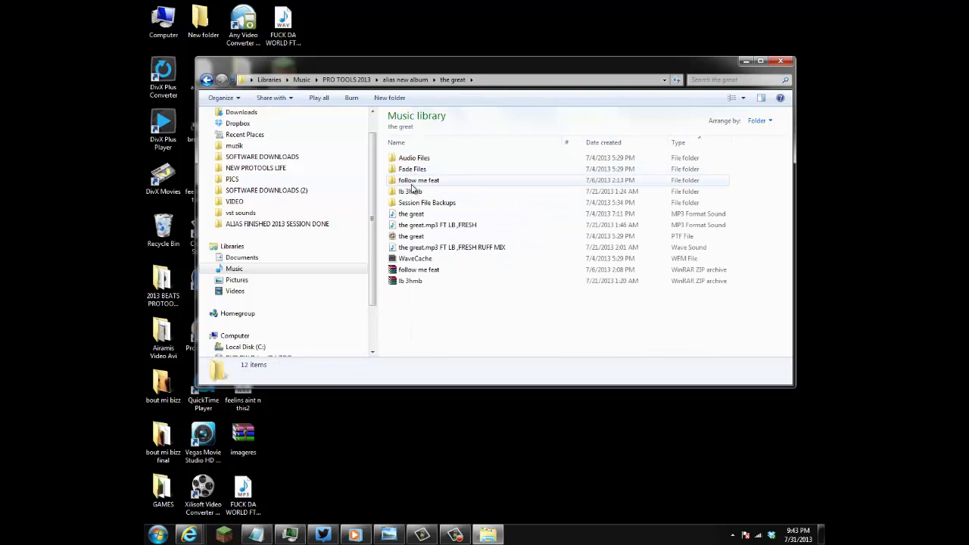
pyautogui.doubleClick(418, 180)
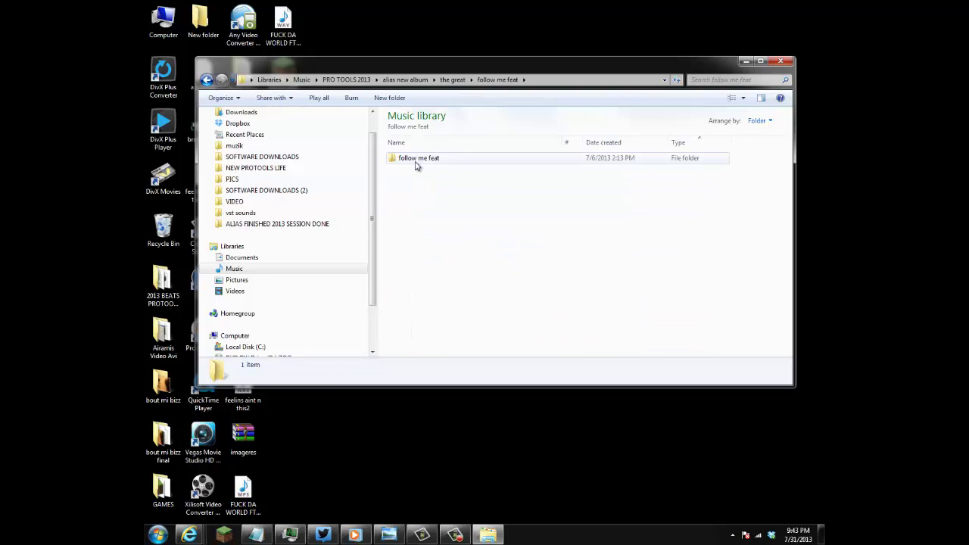
pyautogui.doubleClick(417, 160)
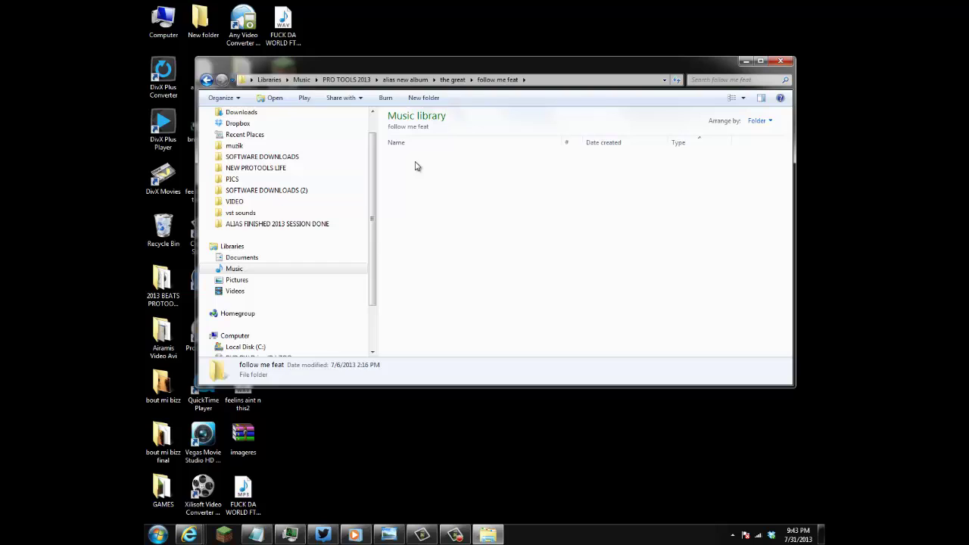
pyautogui.click(454, 81)
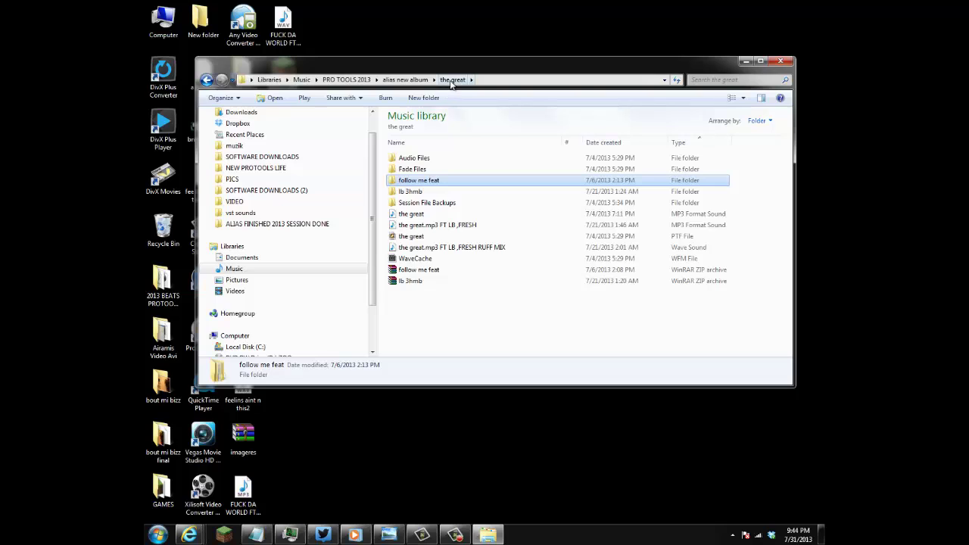
# Step: From "alias new album", compress the folder "the great" into "the great.rar", minimize the archiving progress window, and locate the archive in the list
pyautogui.click(407, 79)
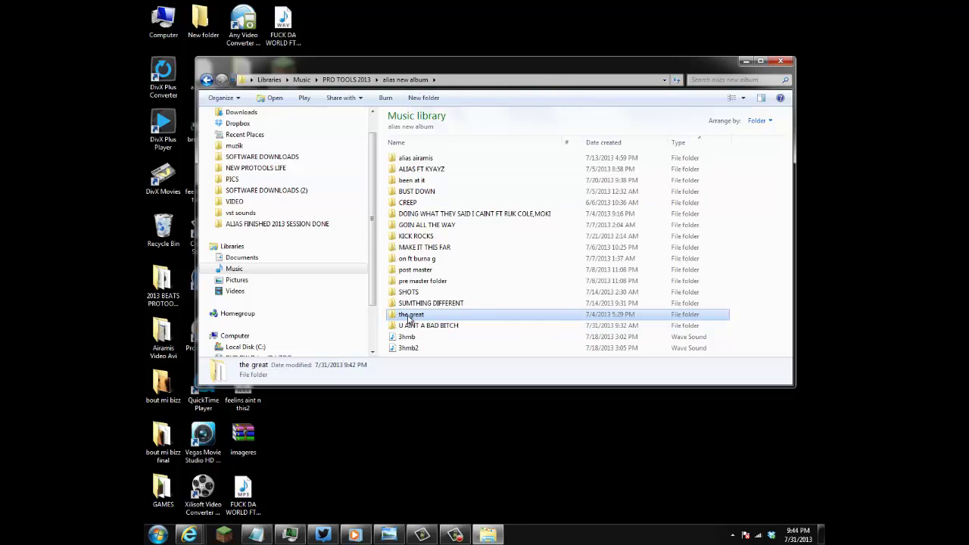
pyautogui.rightClick(409, 318)
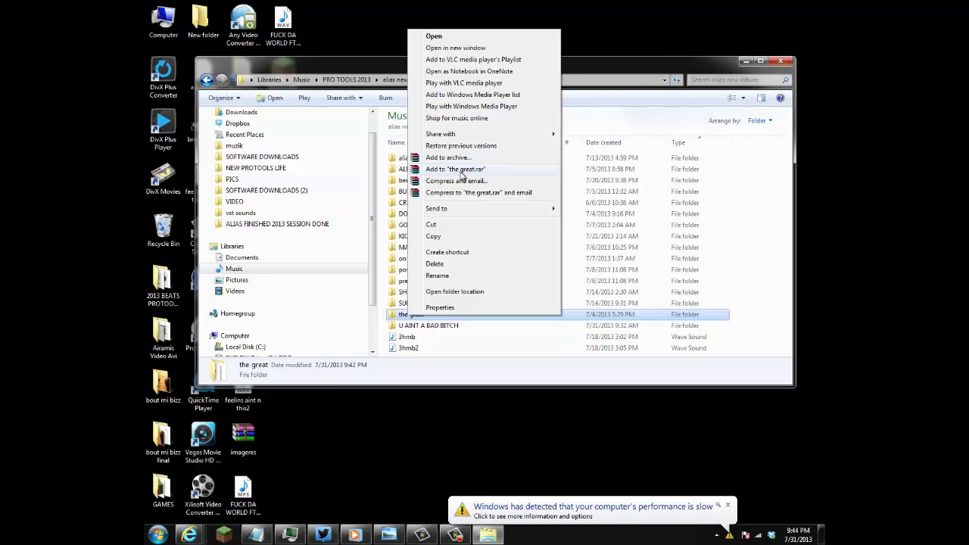
pyautogui.click(461, 169)
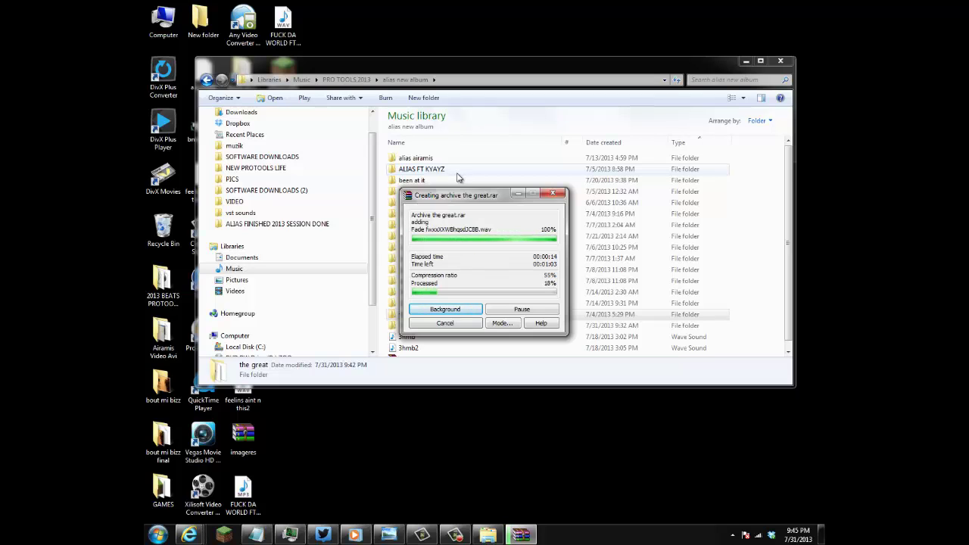
pyautogui.click(519, 194)
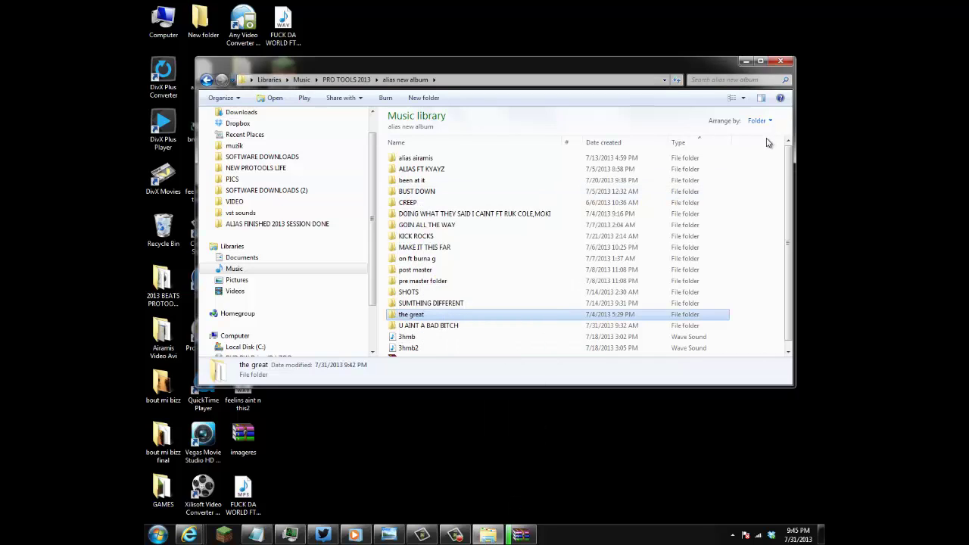
pyautogui.moveTo(792, 178); pyautogui.dragTo(789, 179)
pyautogui.scroll(-1, 789, 179)
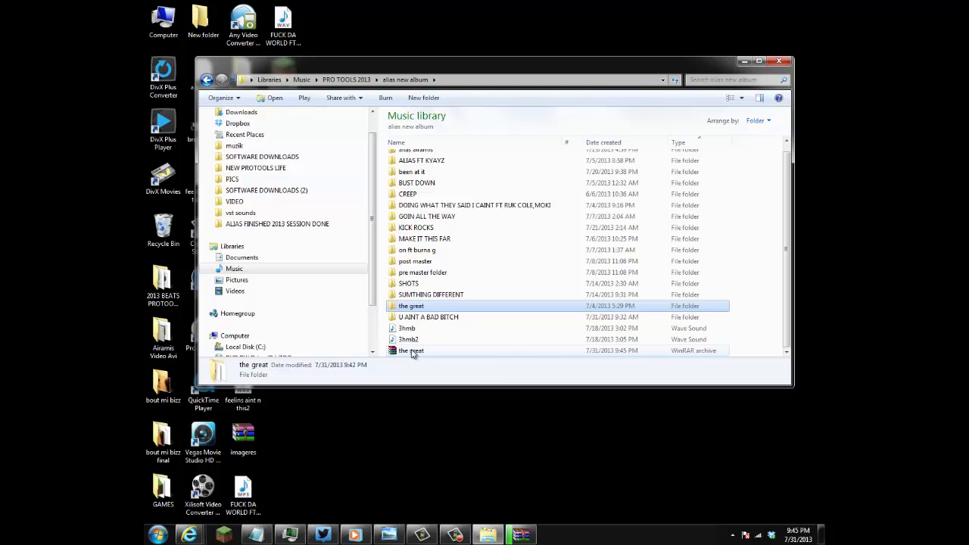
pyautogui.moveTo(413, 354)
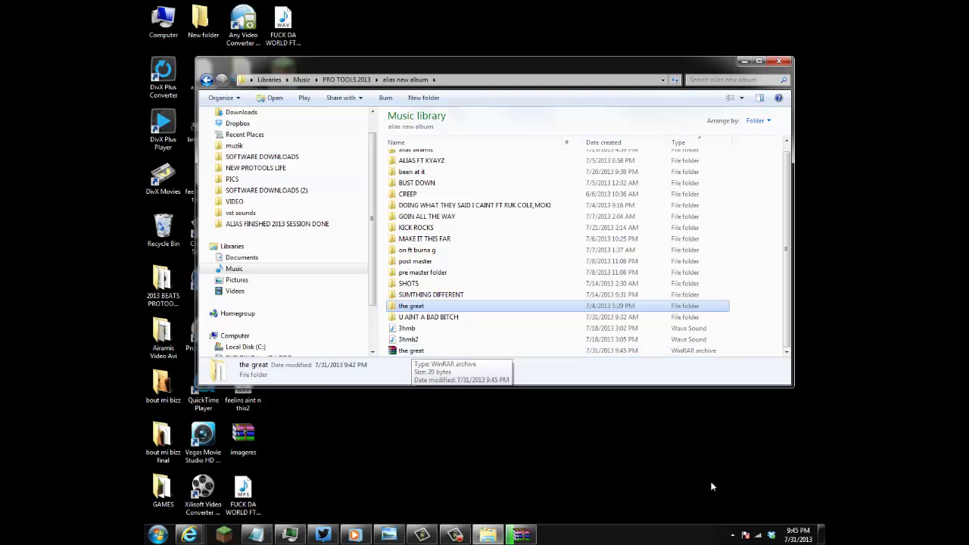
# Step: Switch to the Dropbox folder, copy a Dropbox share link for the subfolder named after a person, and minimize the Dropbox window
pyautogui.click(771, 536)
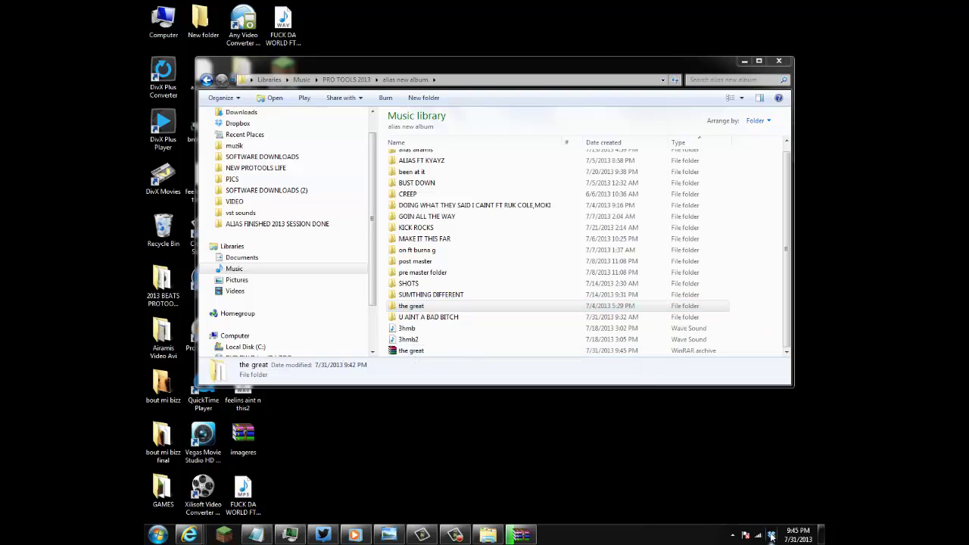
pyautogui.doubleClick(772, 536)
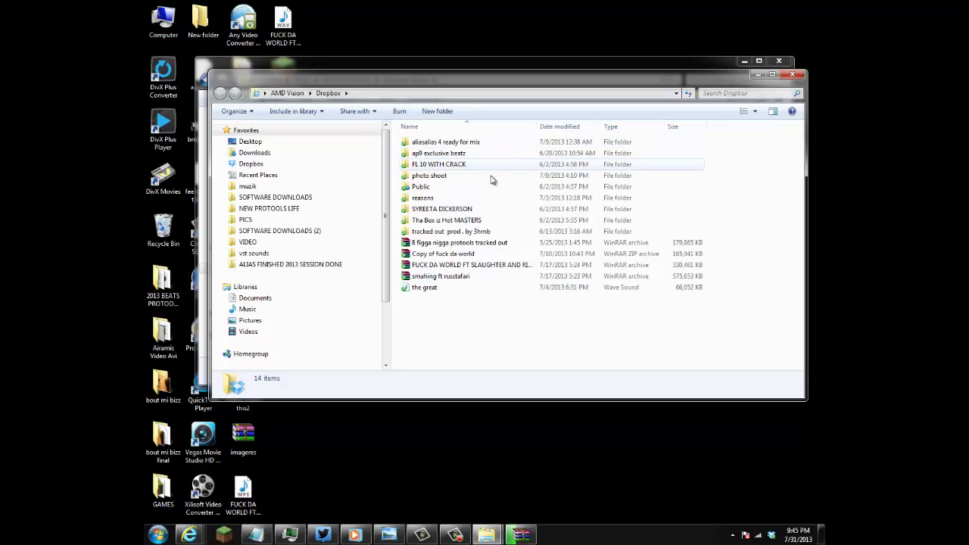
pyautogui.rightClick(426, 210)
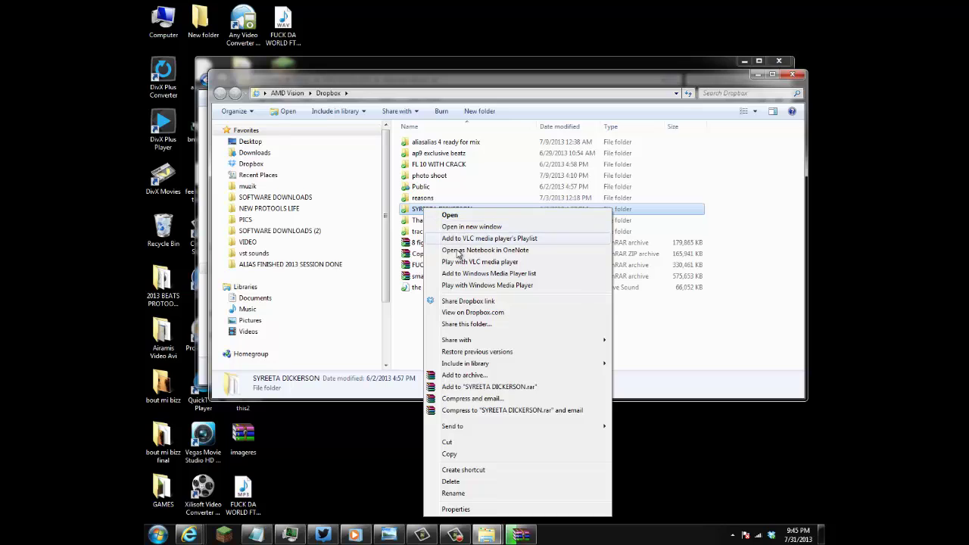
pyautogui.click(468, 301)
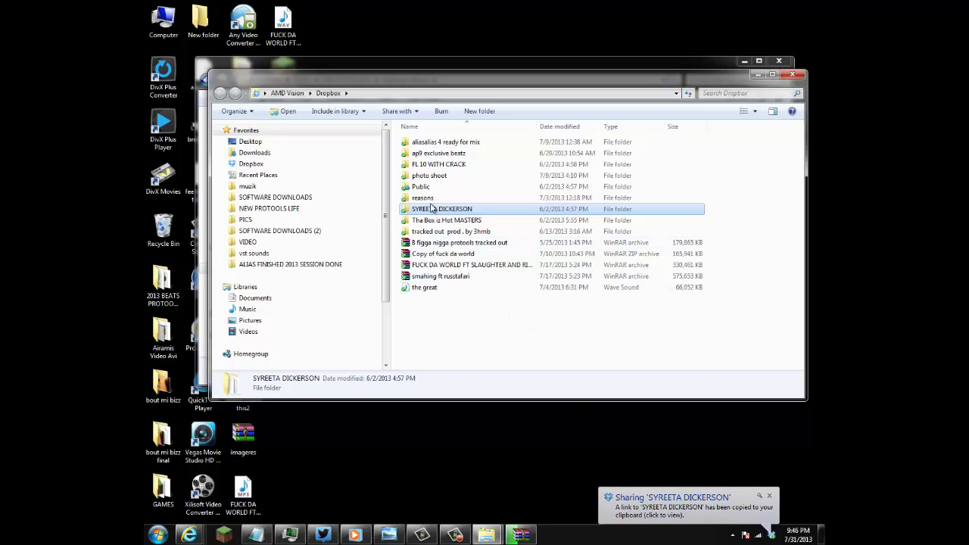
pyautogui.click(757, 76)
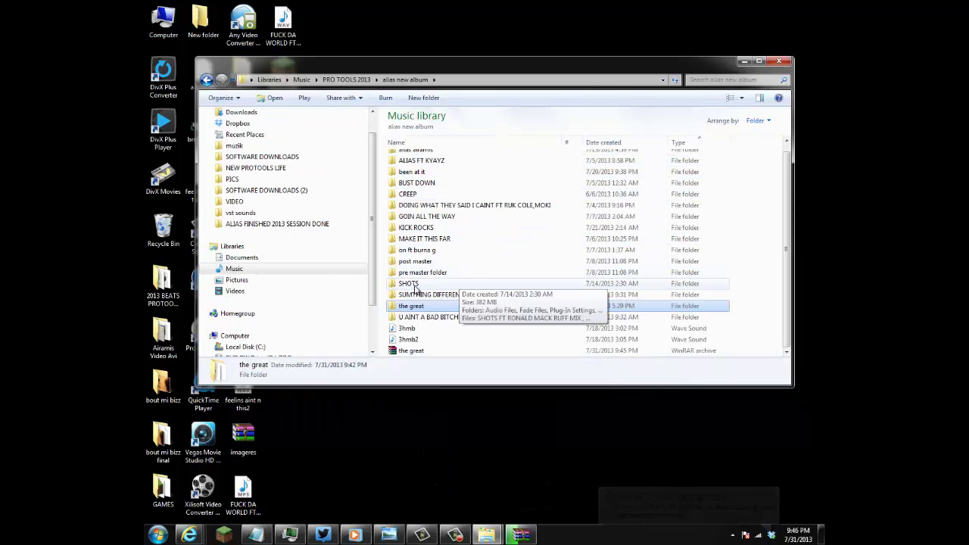